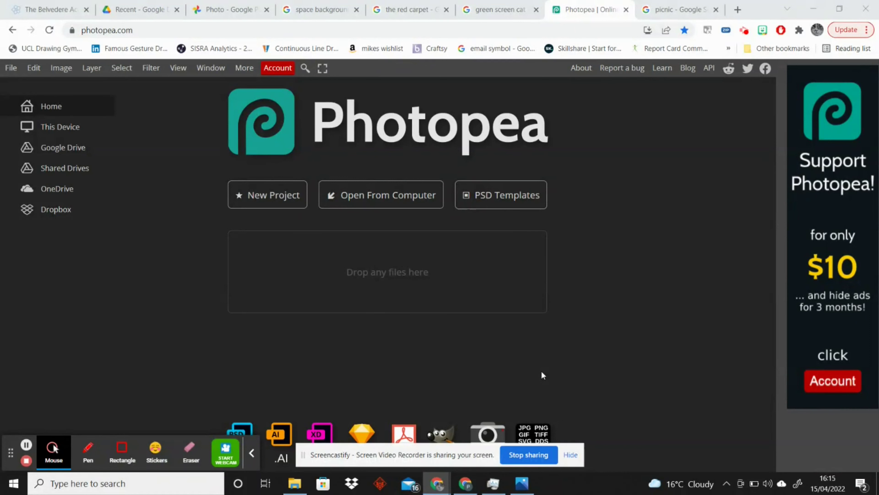
- From the 'green screen cat' image results, open the tabby cat picture in Photopea as a new document
click(483, 11)
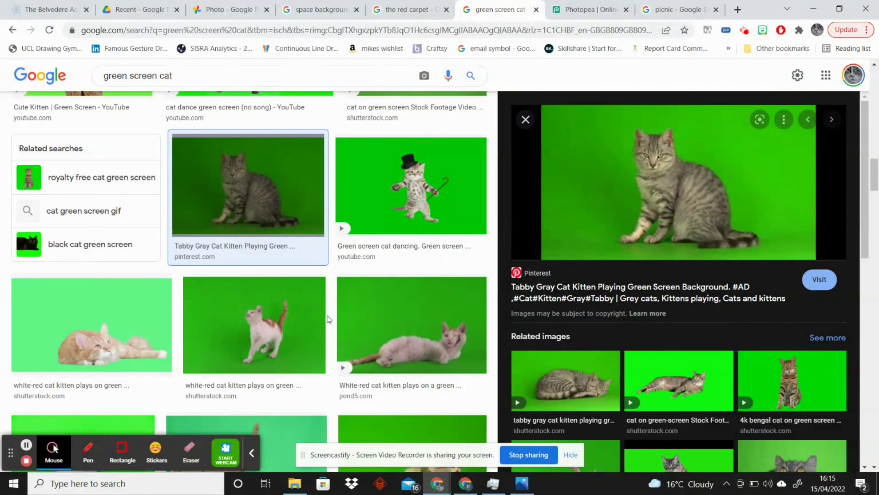
scroll(257, 309, down, 2)
scroll(256, 309, down, 8)
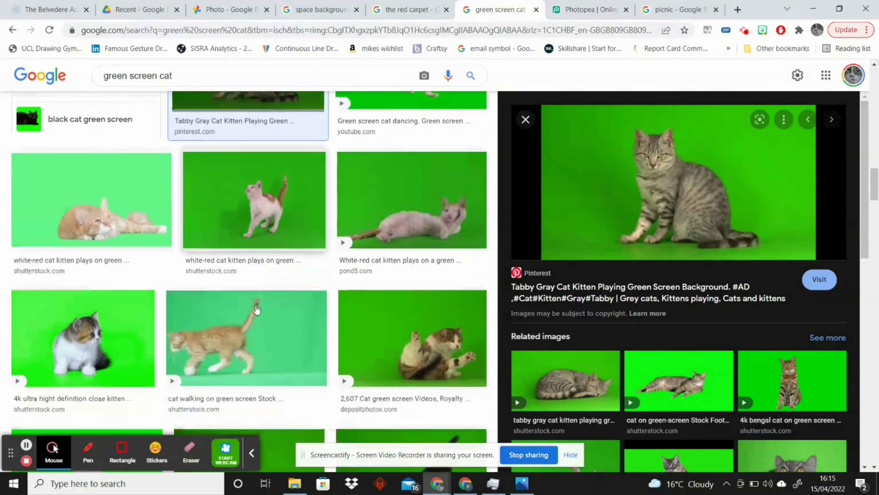
scroll(256, 309, down, 3)
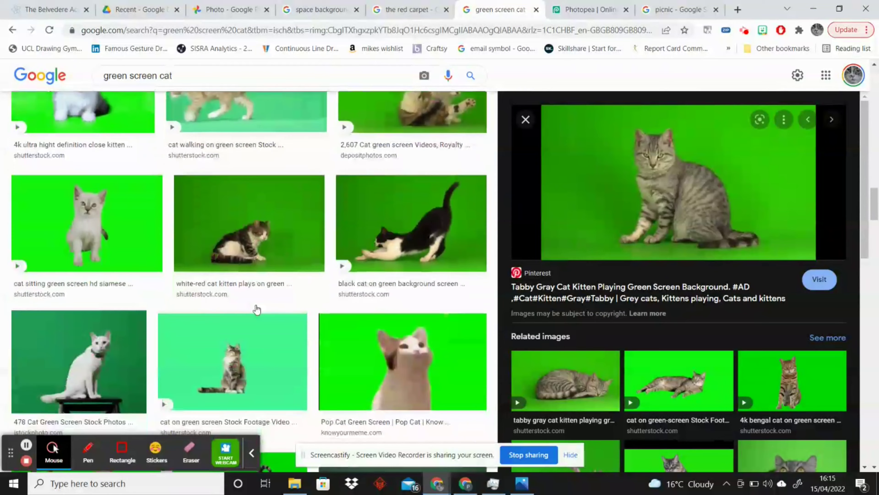
scroll(257, 309, up, 10)
scroll(256, 310, up, 6)
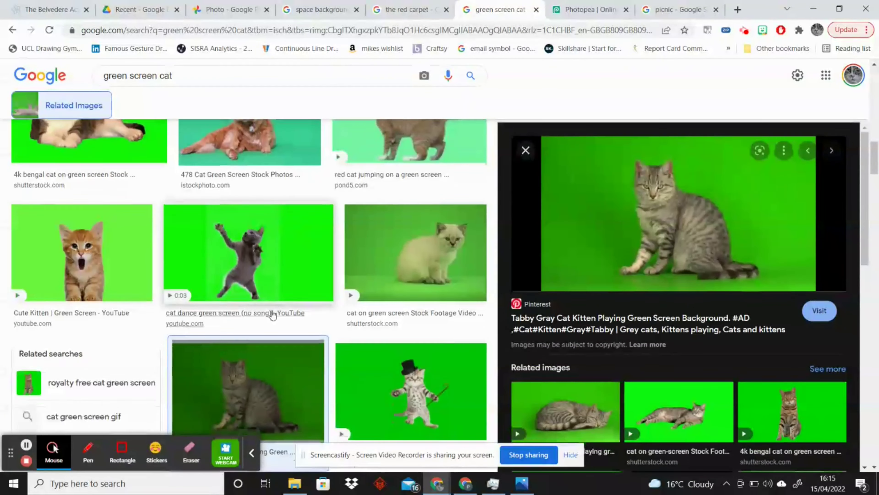
scroll(267, 312, down, 4)
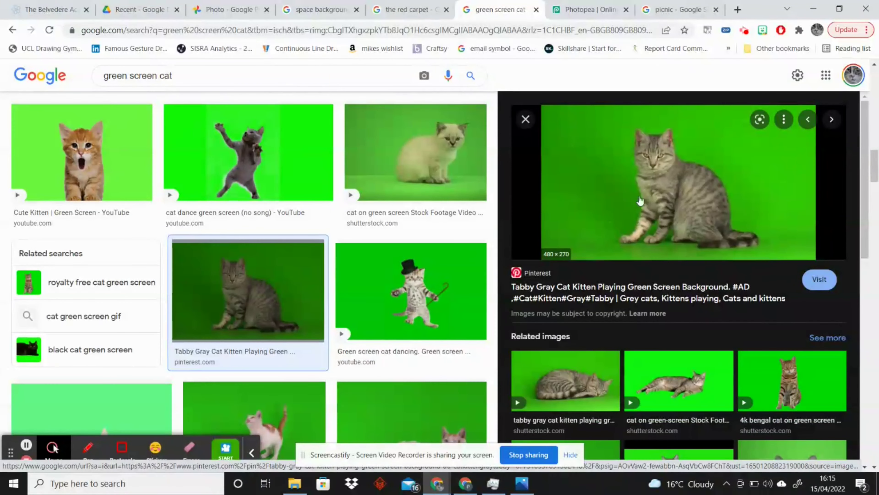
drag(641, 189, 378, 240)
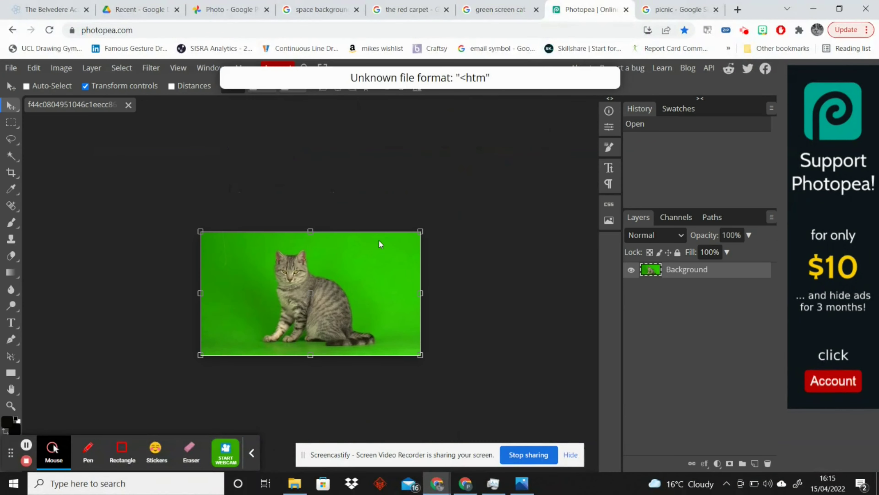
- From 'the red carpet' image results, place the red carpet photo into the cat document
click(410, 10)
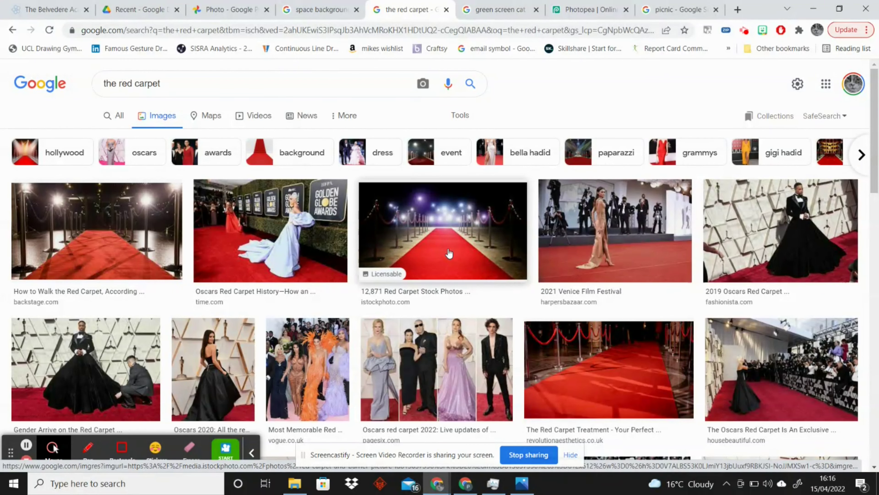
drag(449, 254, 301, 283)
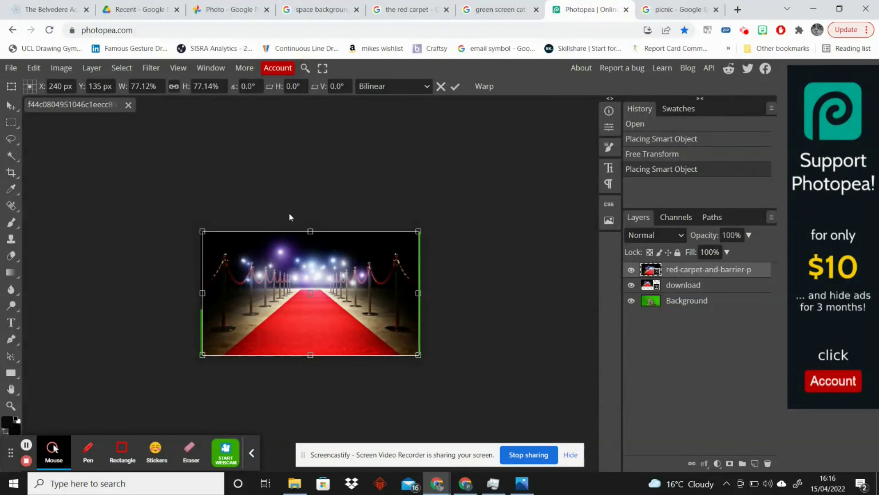
- Delete the stray 'download' layer and move the cat Background layer above the red carpet
click(673, 286)
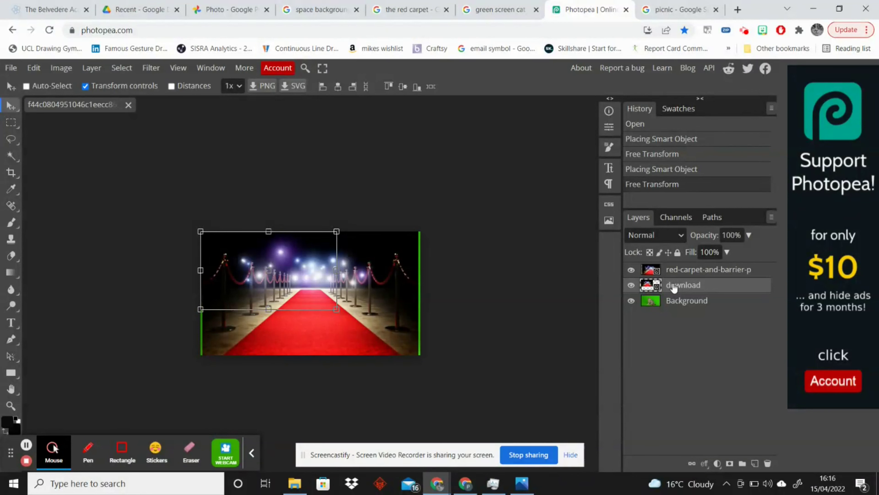
key(Delete)
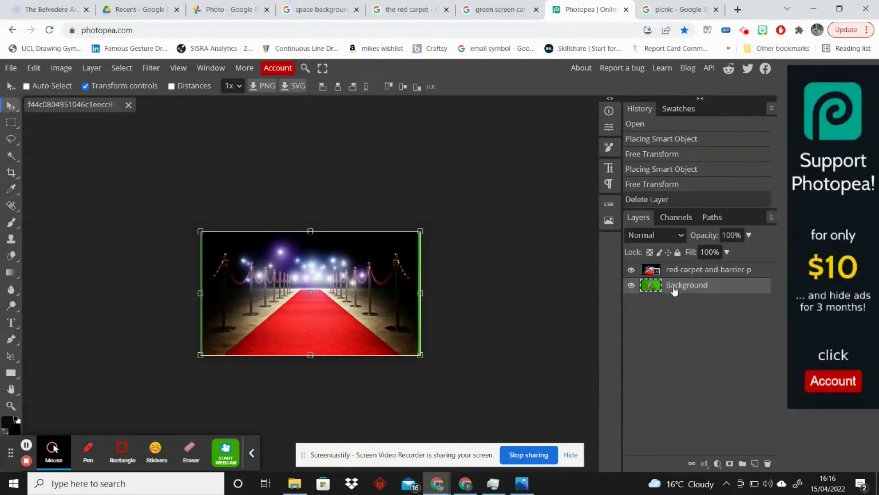
drag(674, 291, 677, 269)
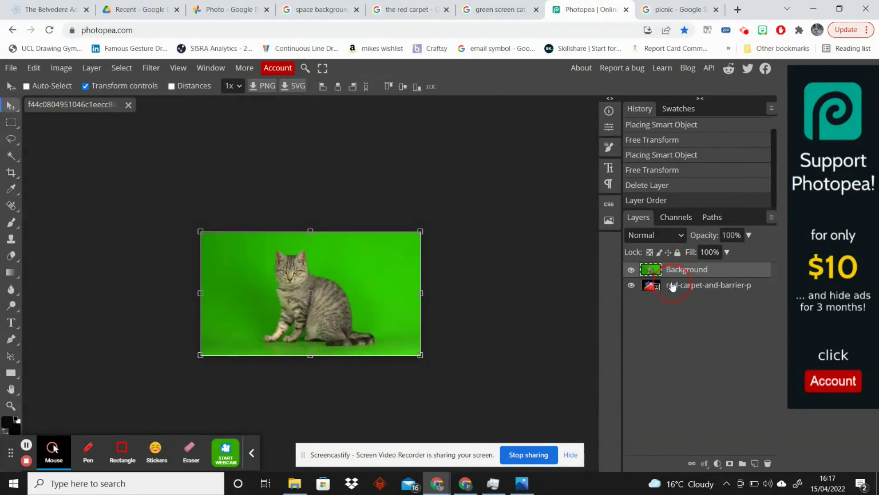
click(120, 69)
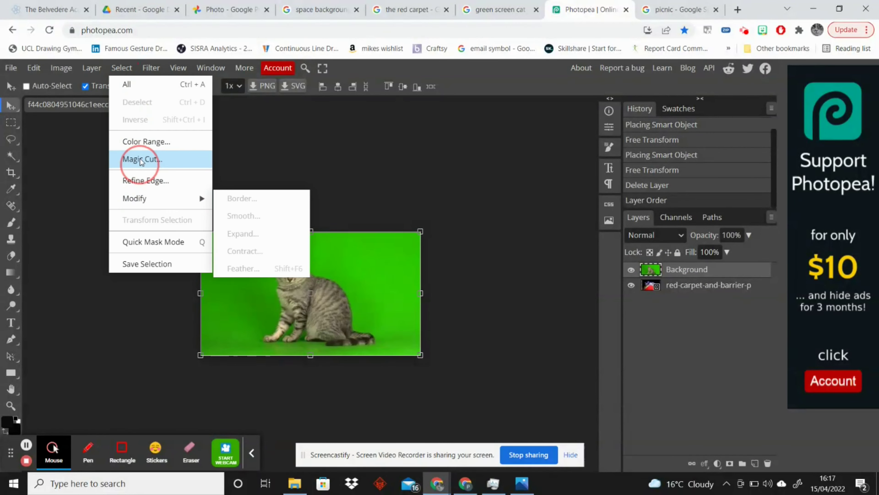
- Start a Color Range selection and sample the green backdrop around the cat
click(146, 142)
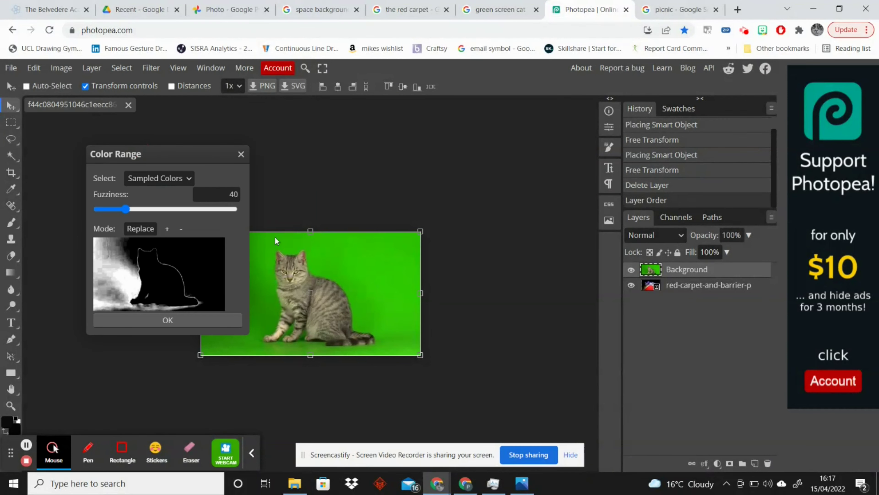
click(359, 273)
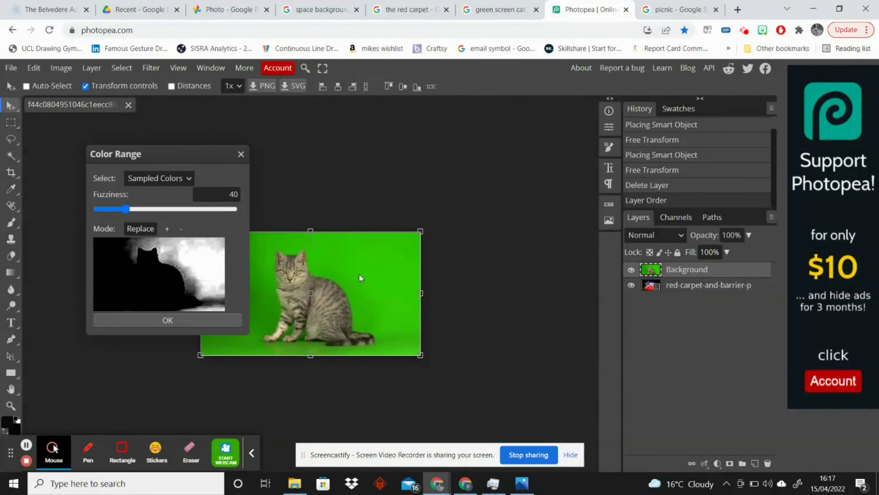
click(350, 267)
click(339, 262)
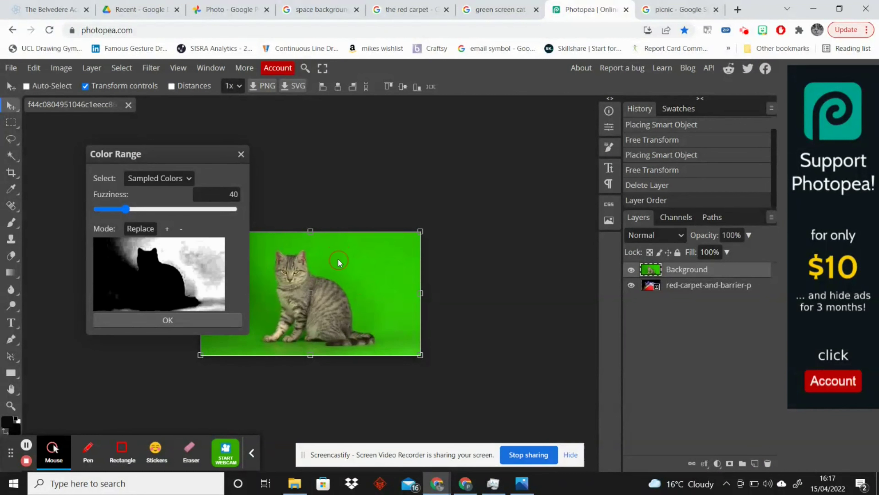
click(335, 267)
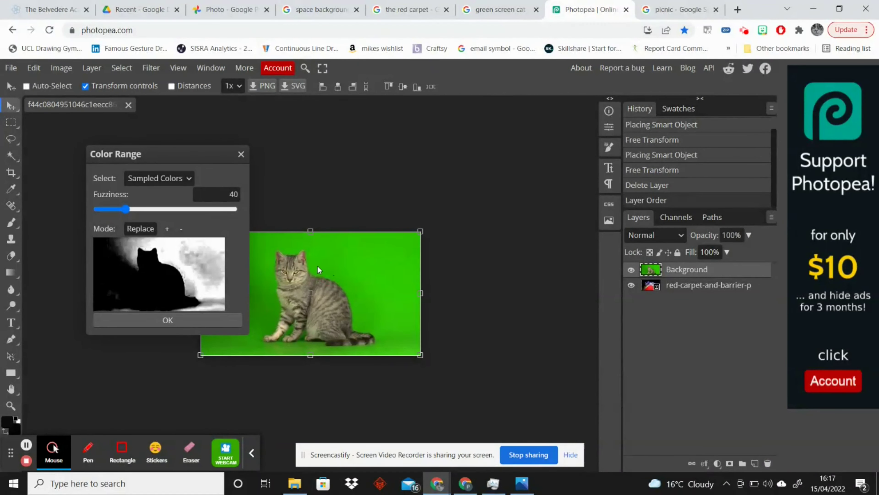
click(298, 341)
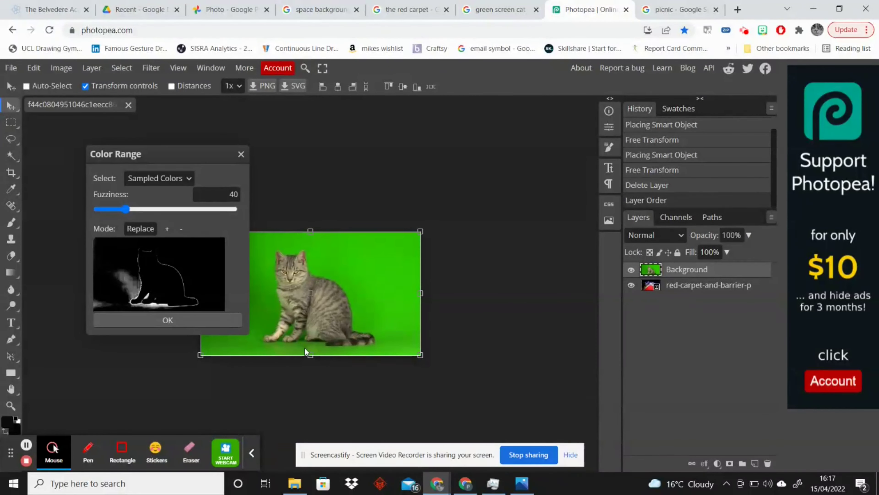
click(305, 348)
click(268, 306)
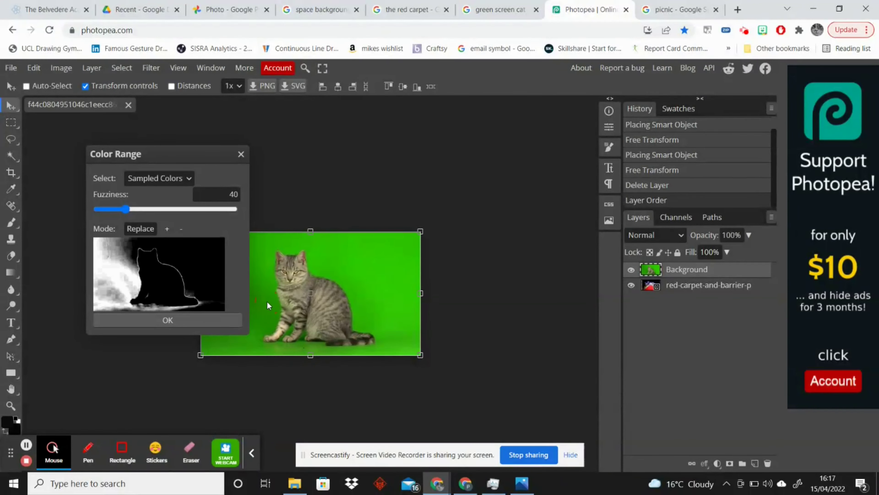
click(360, 272)
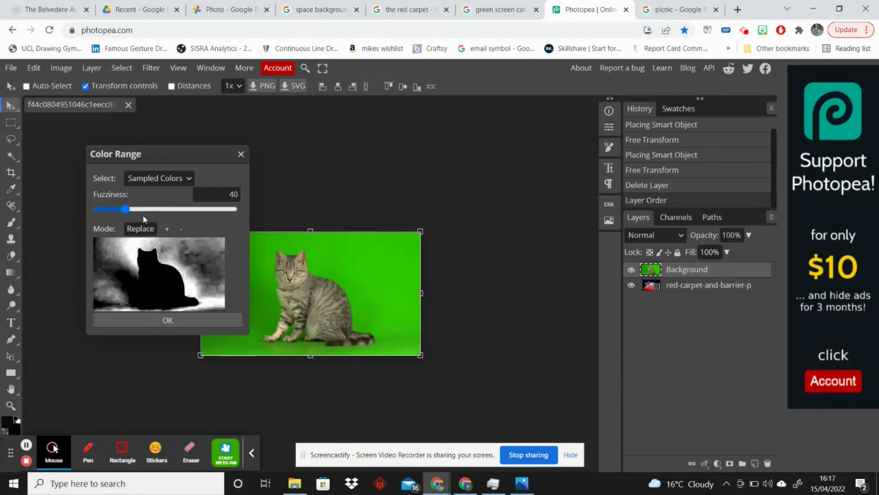
- Raise Fuzziness to about 158 and confirm the green selection
drag(127, 210, 200, 212)
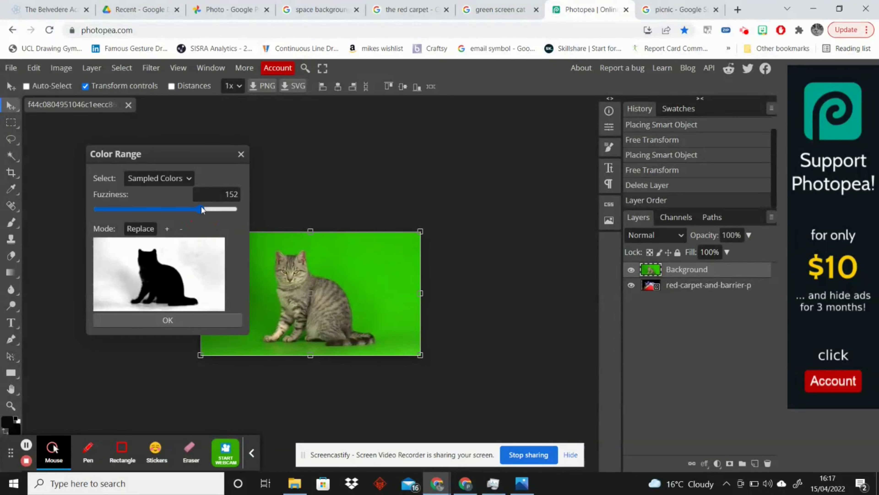
drag(201, 209, 205, 209)
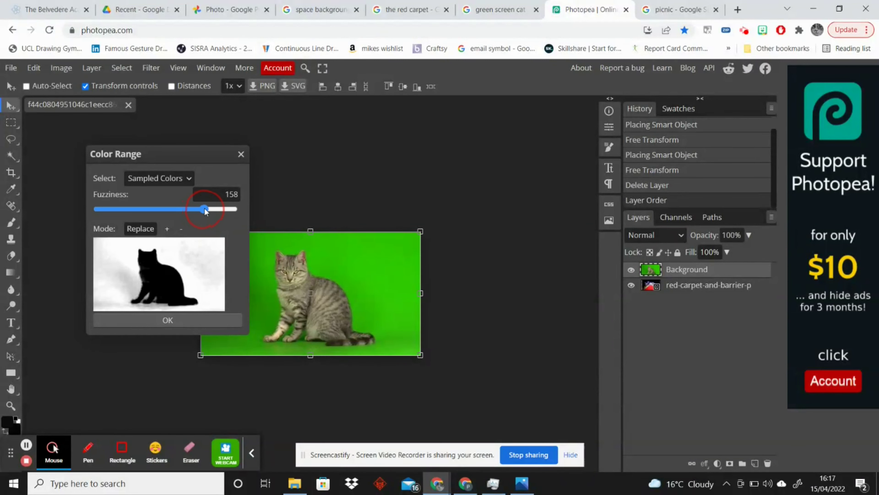
click(170, 321)
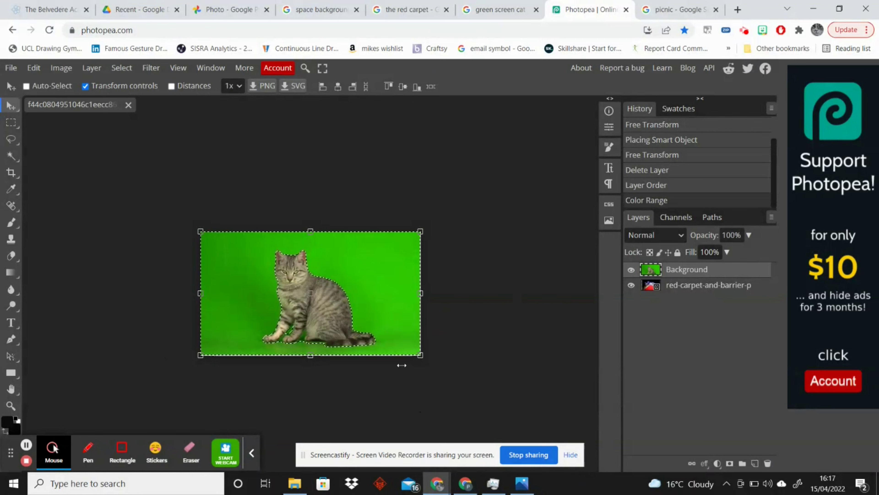
- Expand the green-backdrop selection by 2 px with Select > Modify > Expand
click(122, 68)
mouse_move(166, 203)
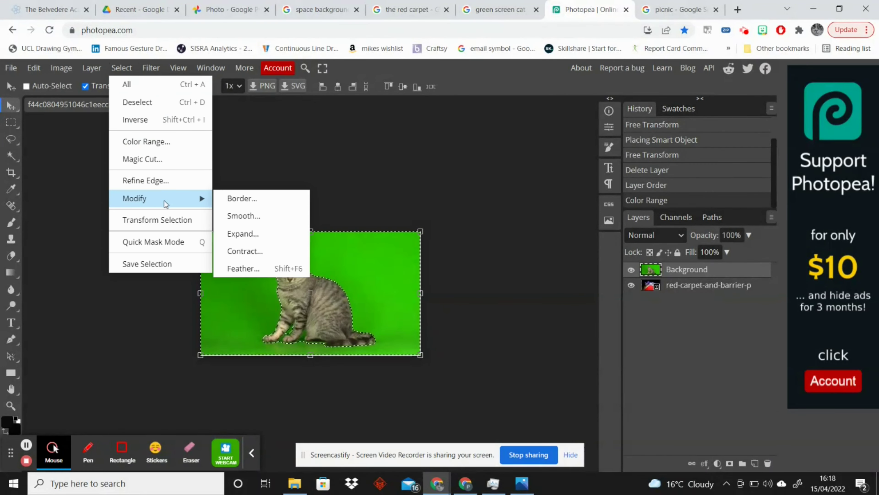
click(243, 239)
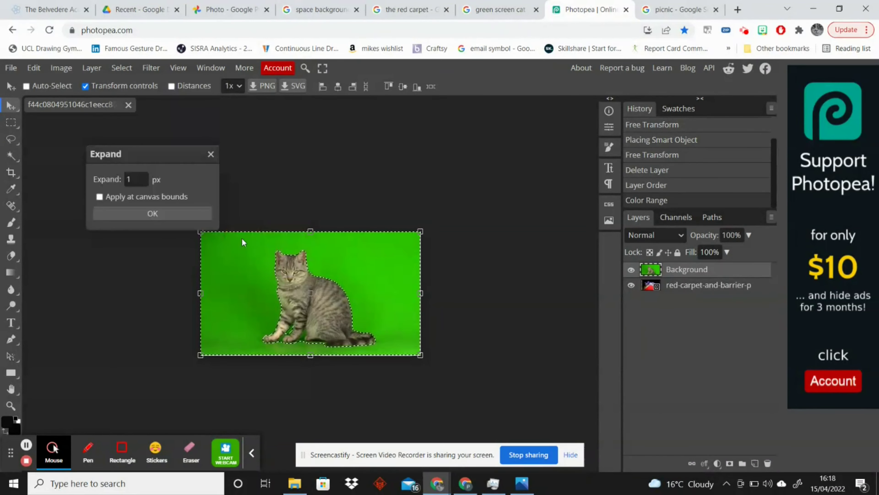
click(132, 178)
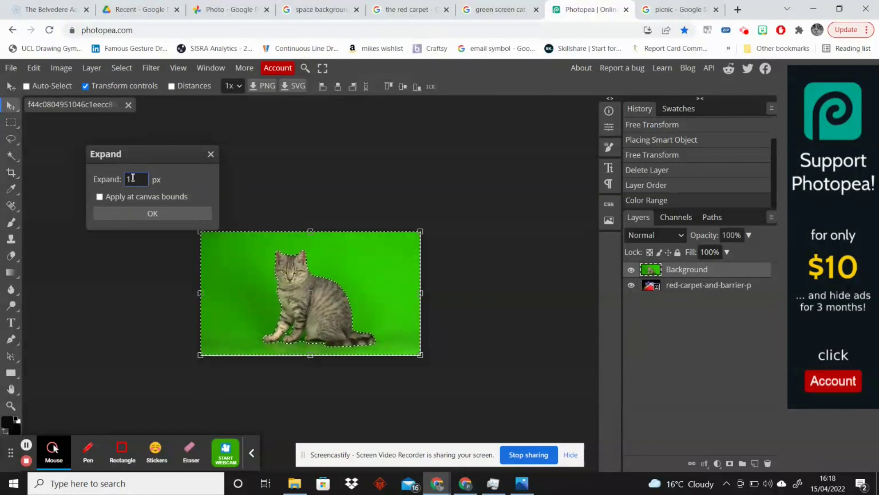
key(BackSpace)
text(4)
key(BackSpace)
text(2)
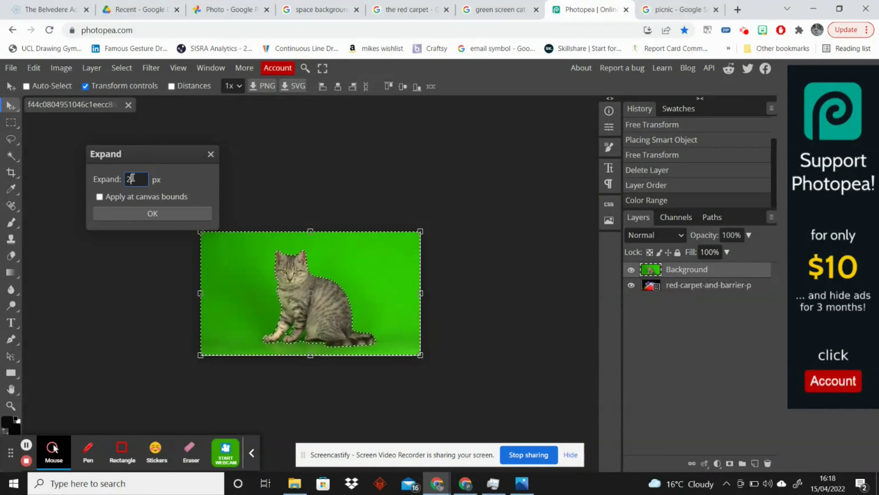
click(169, 214)
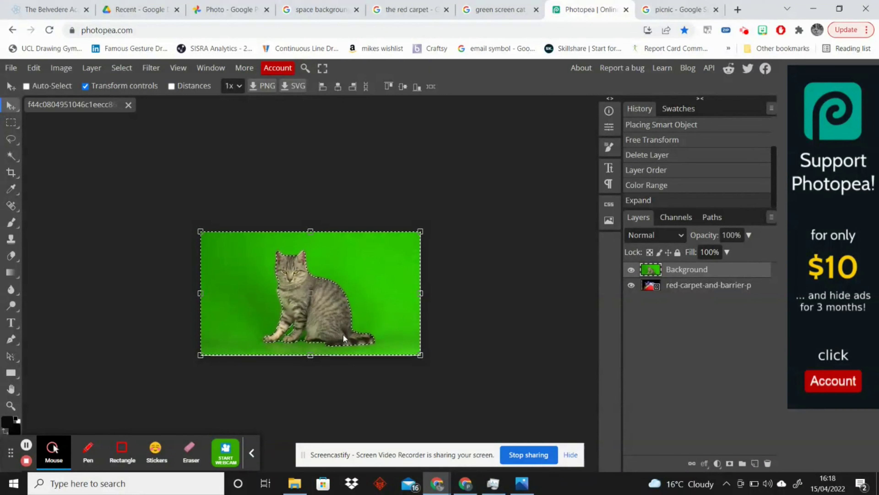
- Delete the selected green pixels, deselect, and cancel an attempted resize of the cat
key(Delete)
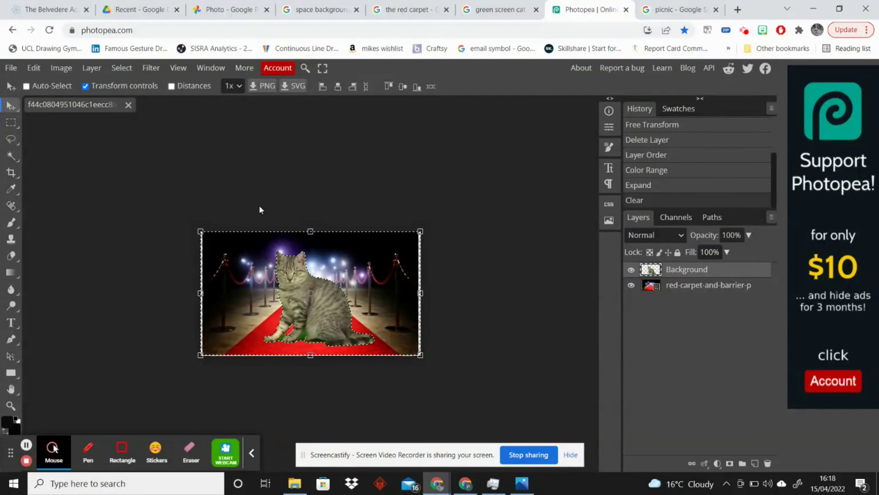
key(ctrl+d)
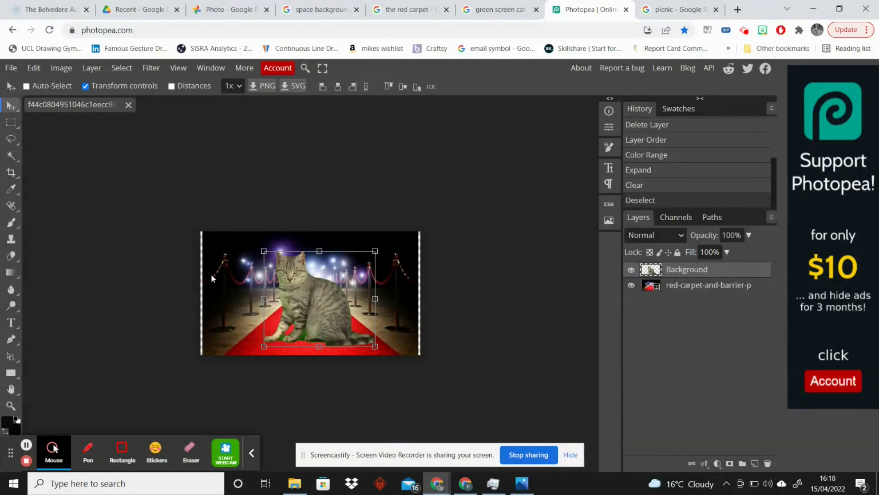
click(266, 253)
drag(266, 255, 292, 277)
key(Escape)
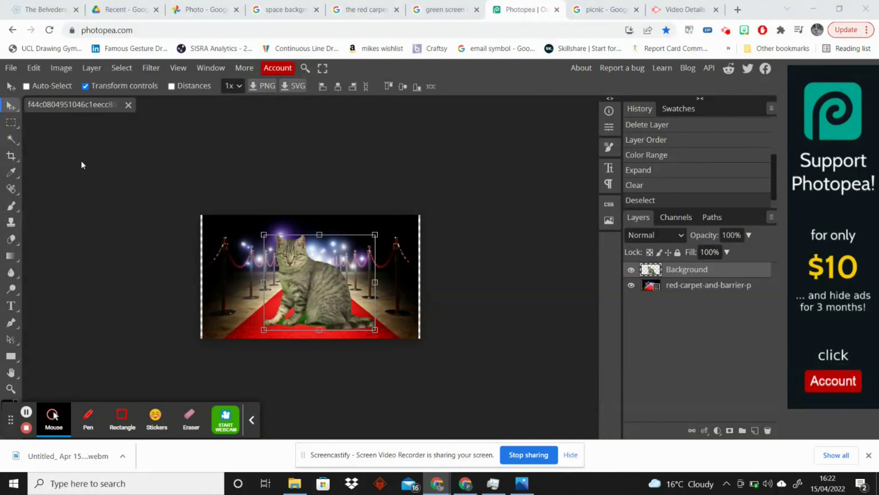
- Export the composite as a 480×270 JPG at 70% quality via File > Export as
click(10, 67)
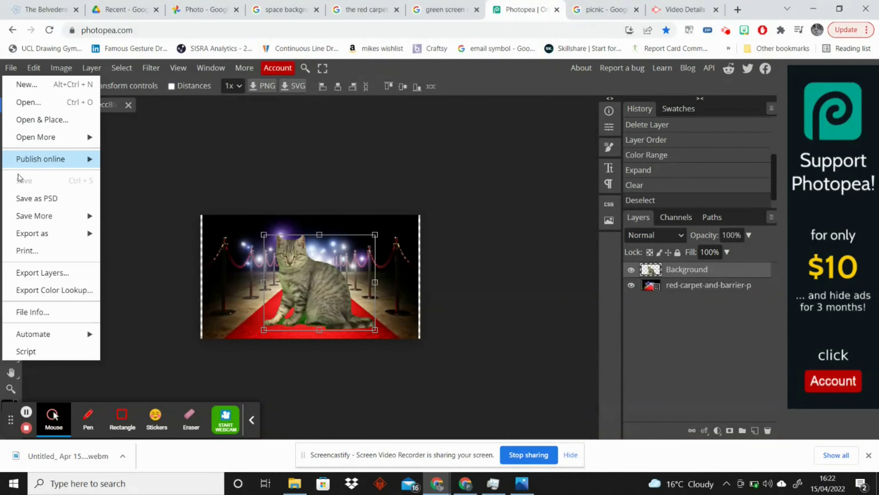
mouse_move(31, 238)
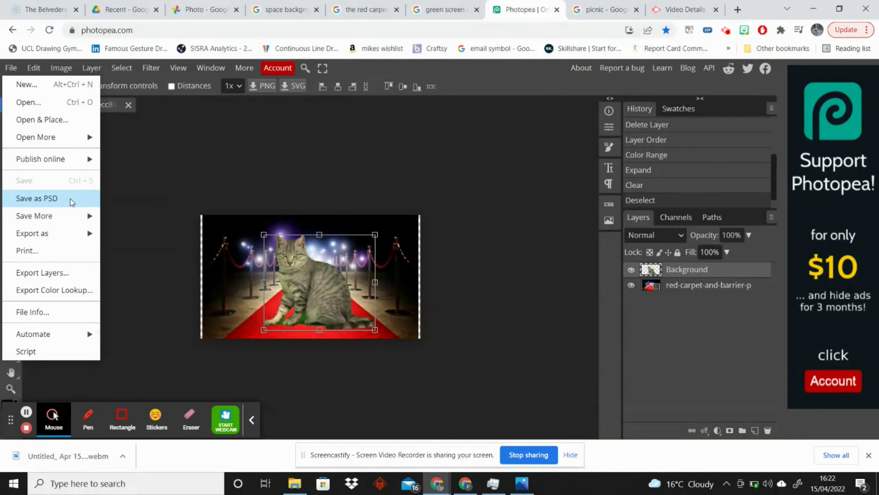
mouse_move(75, 233)
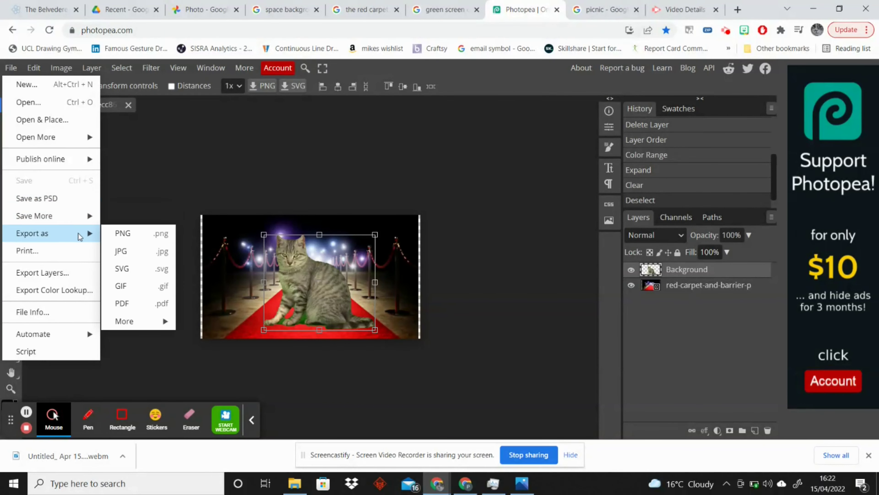
click(145, 253)
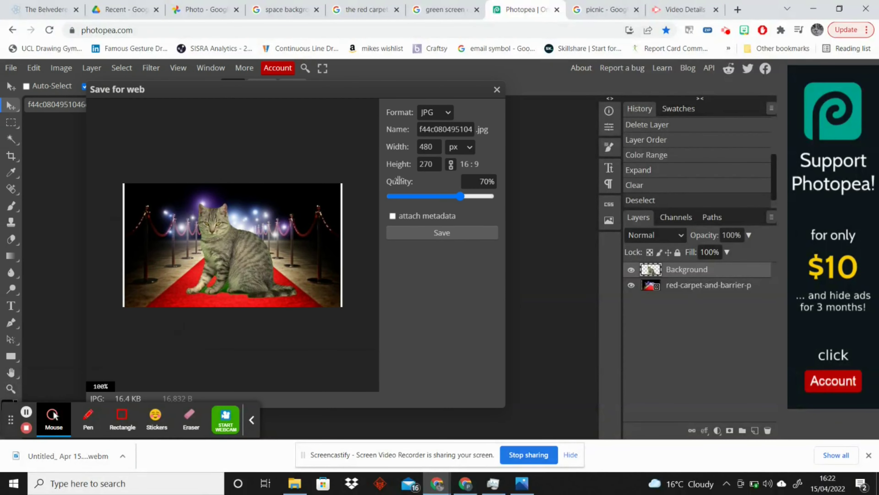
click(438, 232)
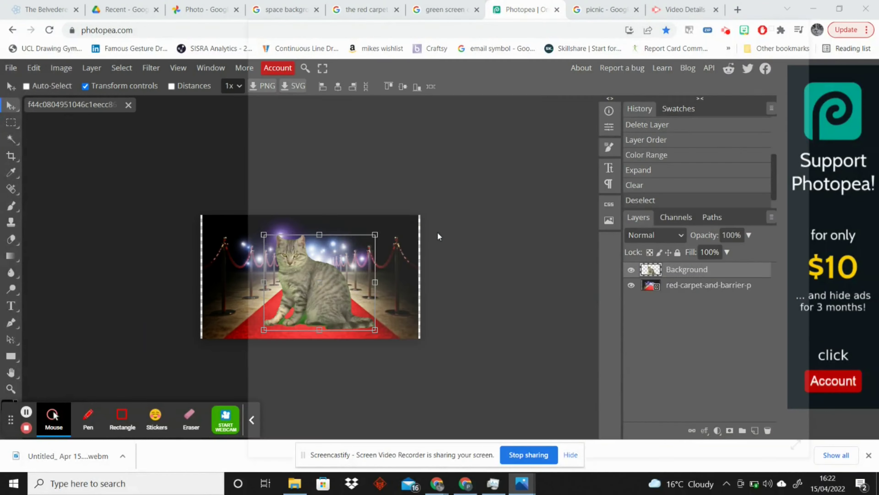